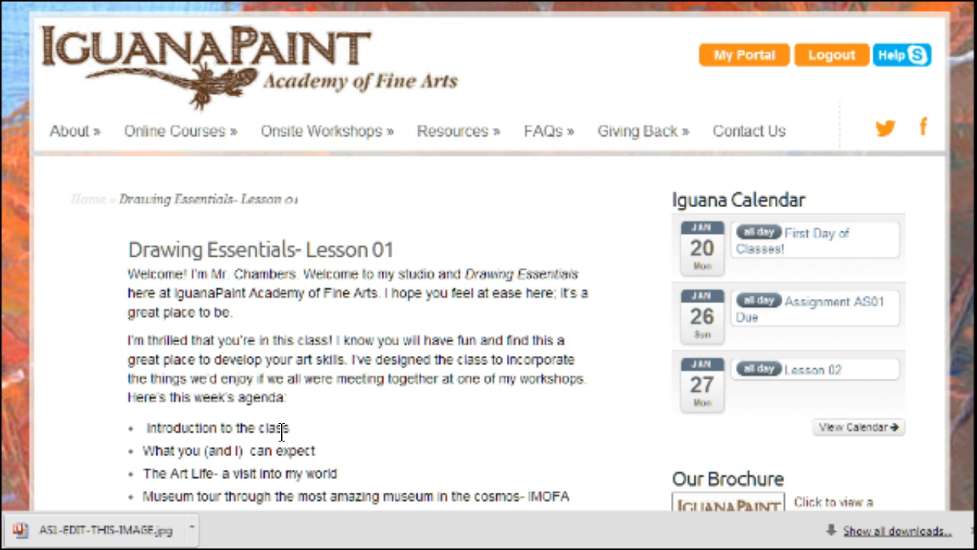
Scroll the Drawing Essentials Lesson 01 page down to the working and reference helmet images
scroll(281, 432, "down", 3)
scroll(281, 431, "down", 20)
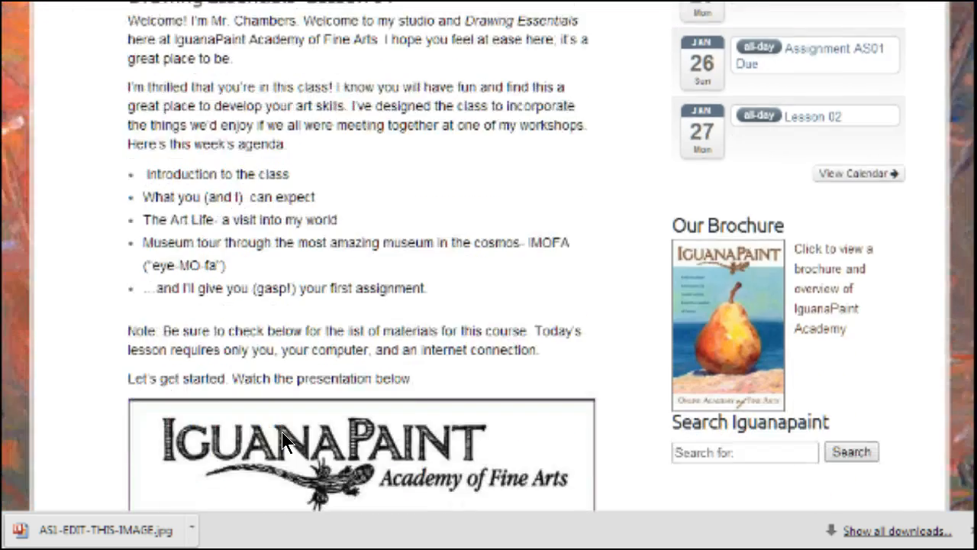
scroll(282, 441, "down", 8)
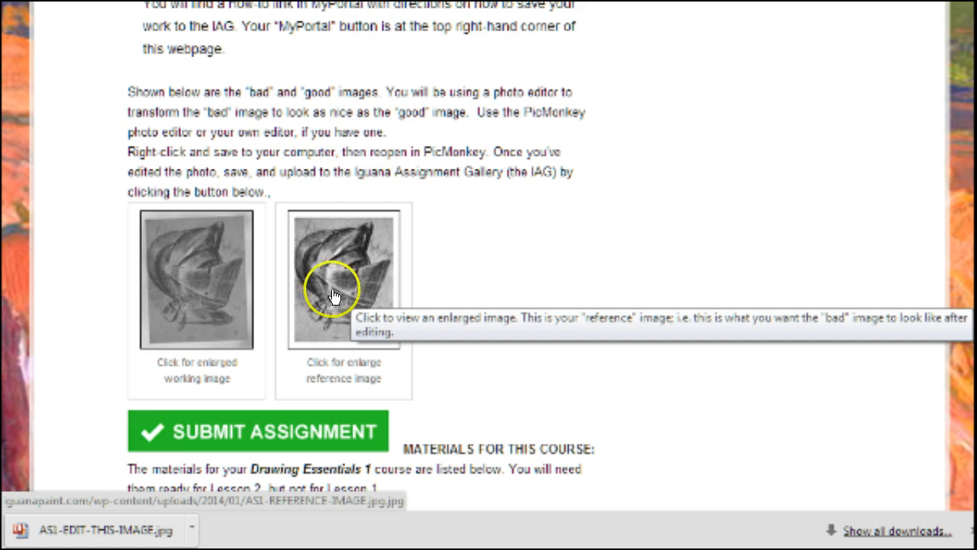
Enlarge the working helmet image, cancel a duplicate Save image as, and switch to PicMonkey
left_click(194, 284)
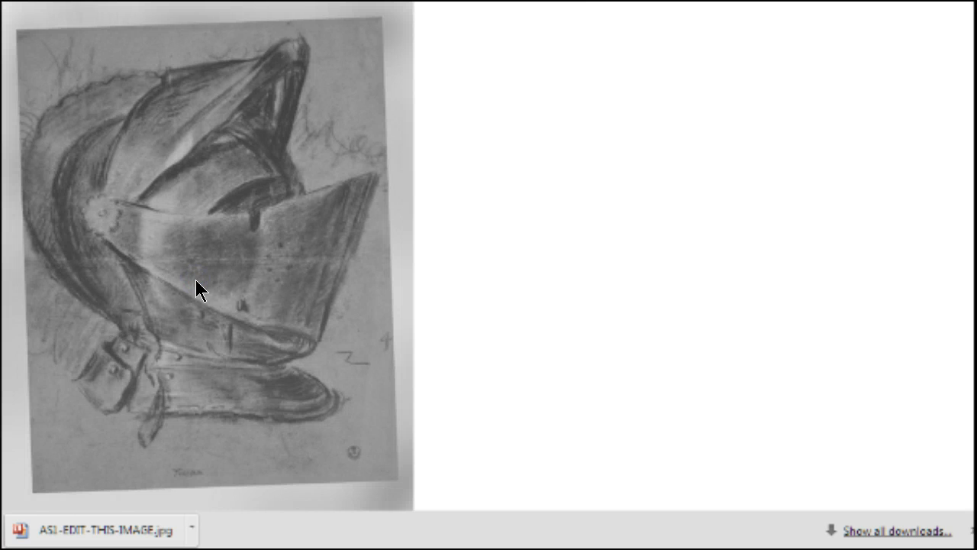
right_click(213, 229)
left_click(253, 245)
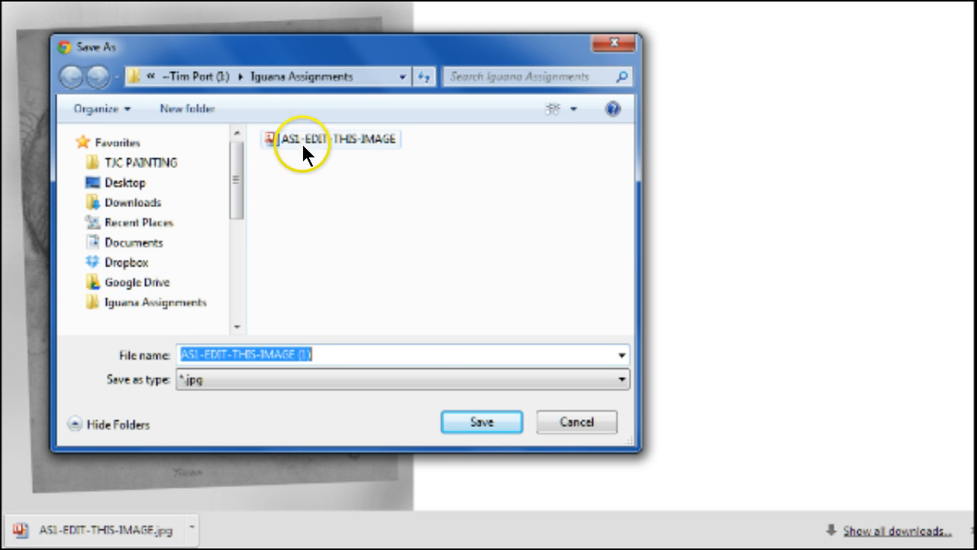
left_click(565, 422)
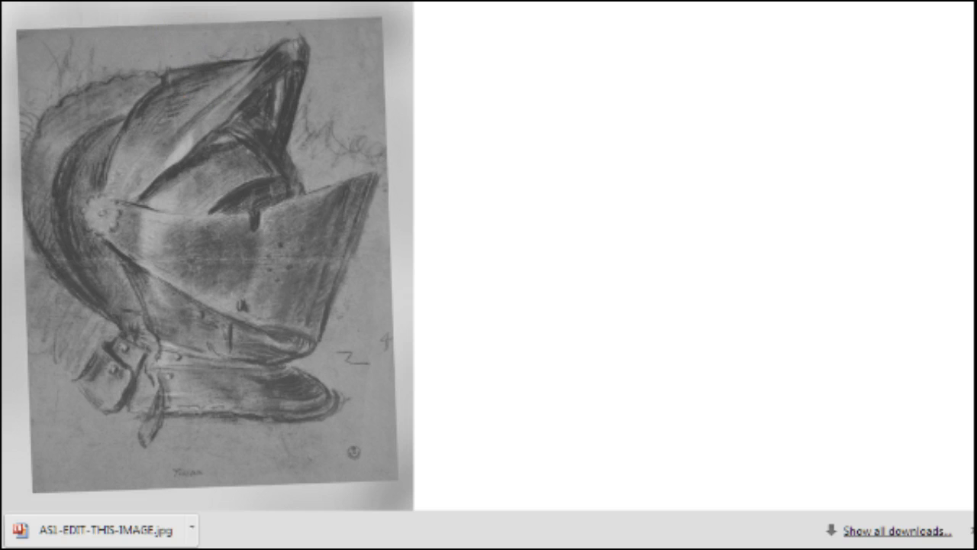
key("ctrl+Tab")
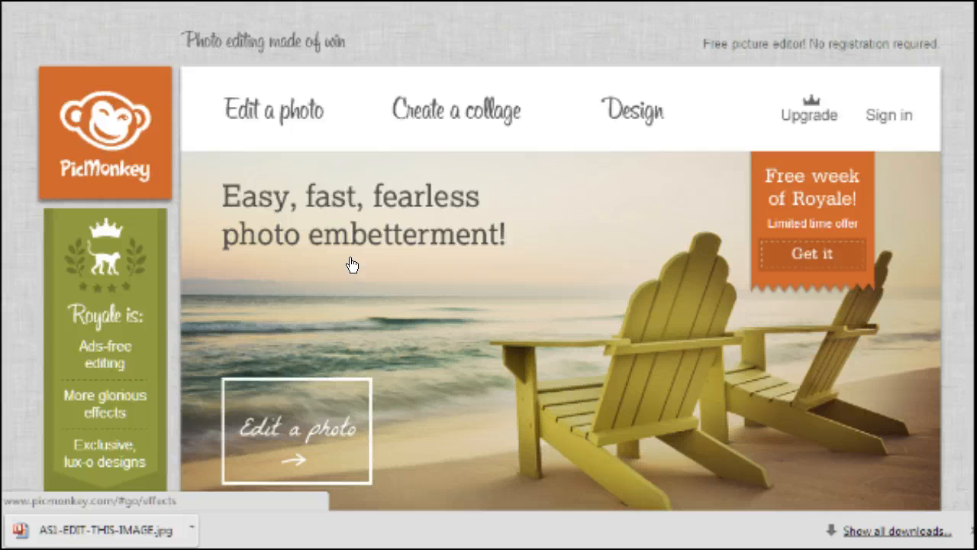
Open AS1-EDIT-THIS-IMAGE from the Iguana Assignments folder via Edit a photo
mouse_move(283, 122)
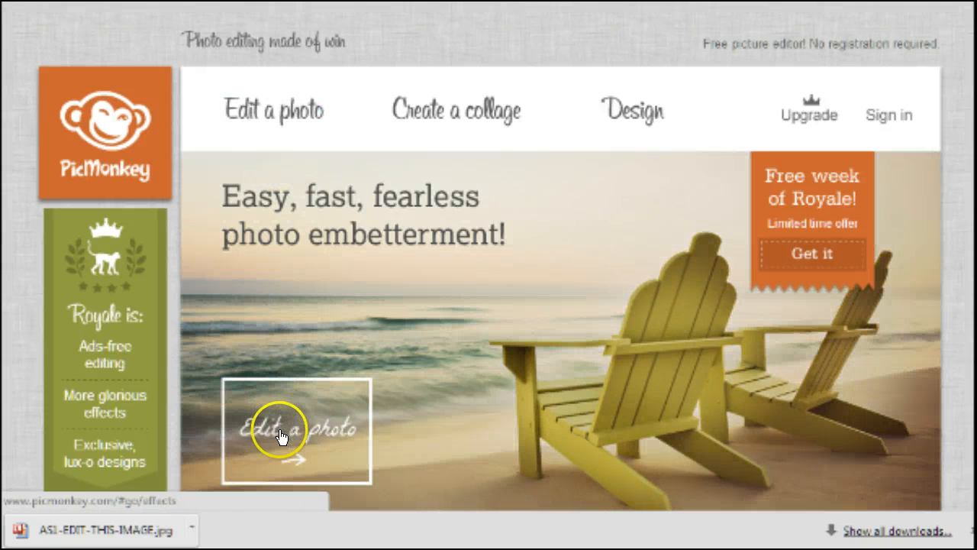
left_click(254, 101)
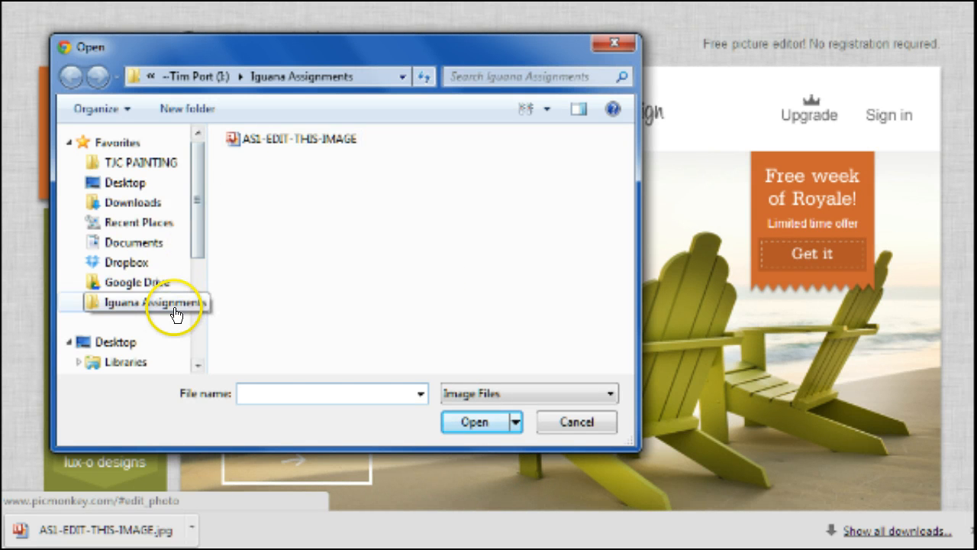
left_click(292, 135)
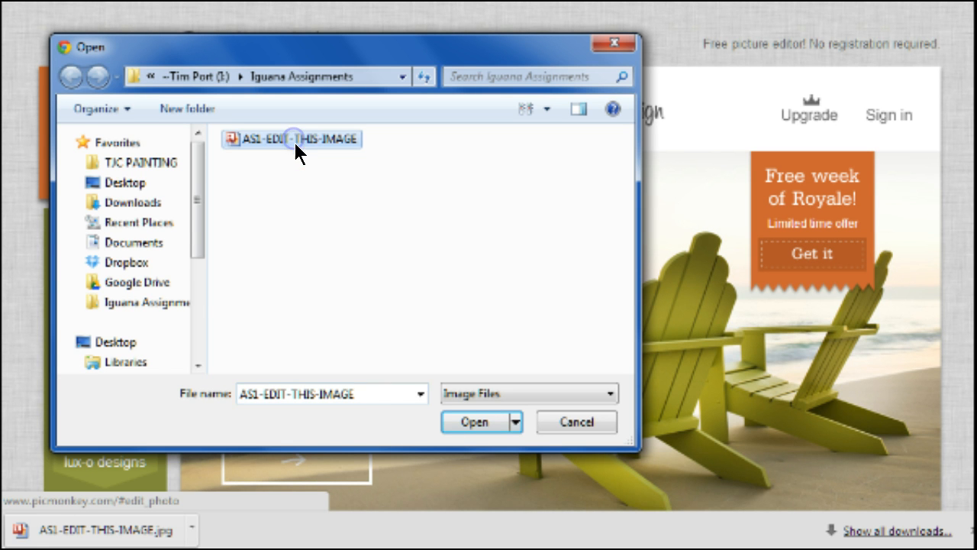
left_click(472, 421)
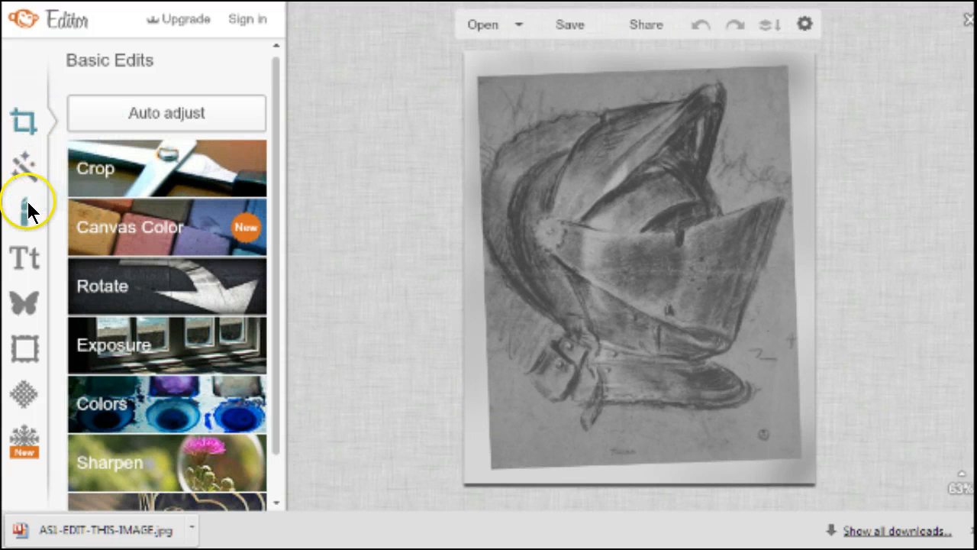
Show the Basic Edits tools and zoom the helmet sketch from 63% to 91%
left_click(25, 120)
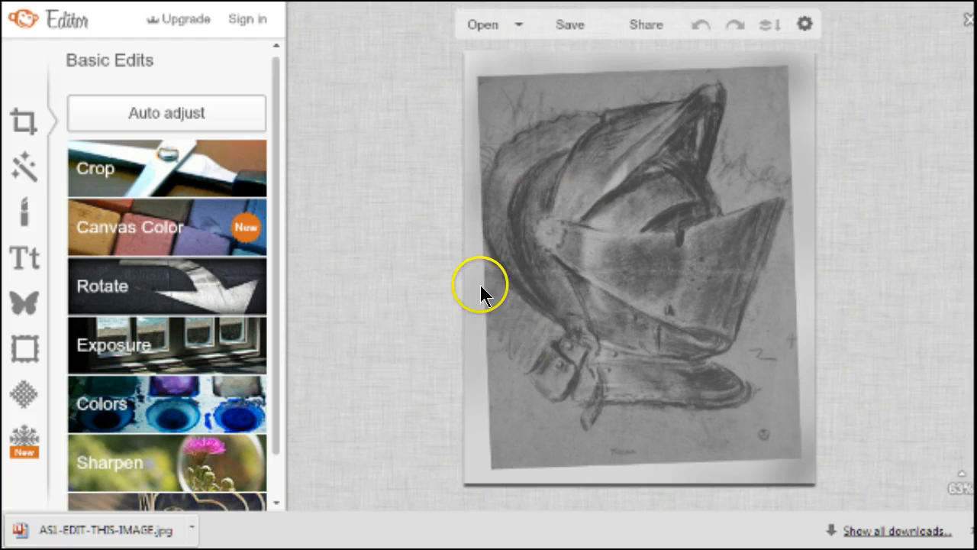
left_click(519, 275)
scroll(519, 273, "up", 1)
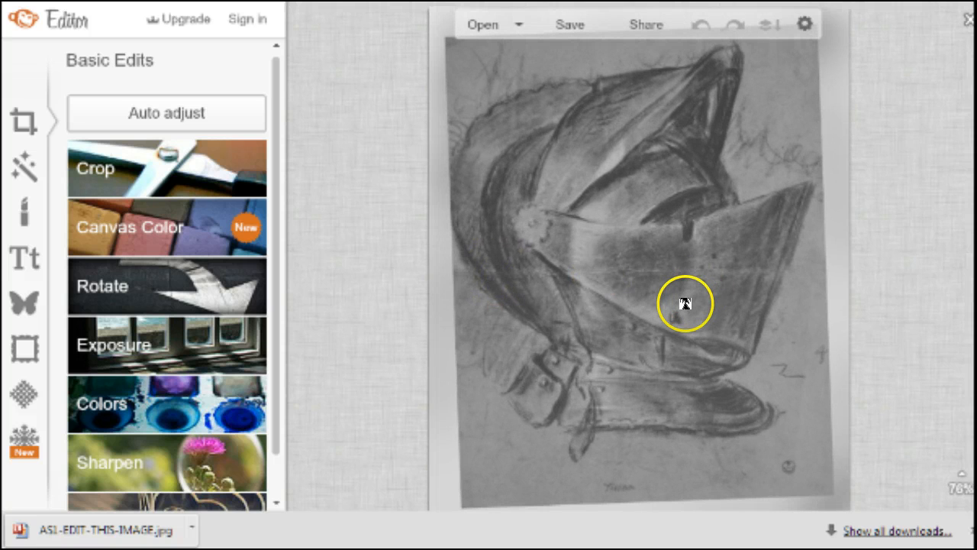
scroll(404, 321, "up", 1)
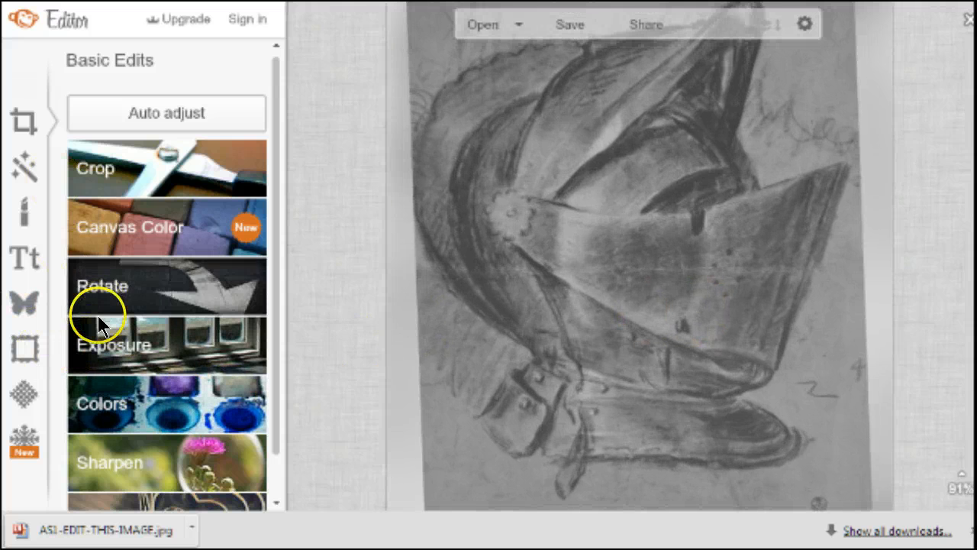
Straighten the helmet sketch to 1.89 with the Rotate tool and apply it
left_click(98, 279)
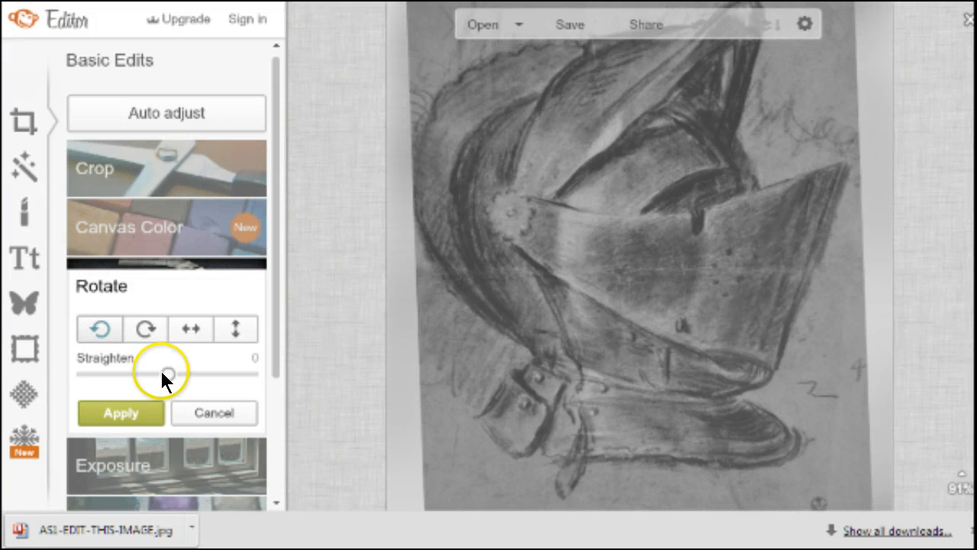
mouse_move(165, 373)
left_mouse_down()
mouse_move(129, 381)
mouse_move(190, 374)
mouse_move(180, 377)
left_mouse_up()
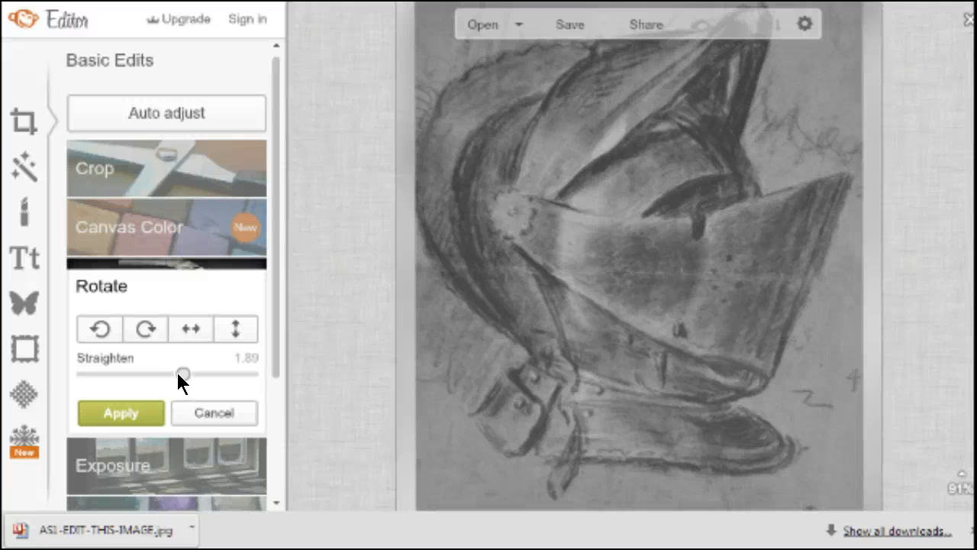
left_click_drag(177, 373, 177, 374)
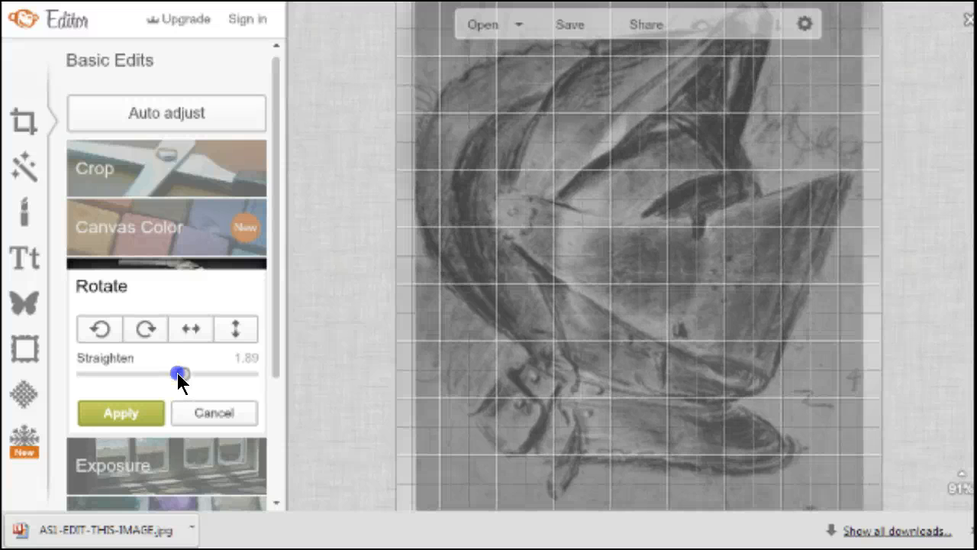
left_click_drag(177, 373, 176, 370)
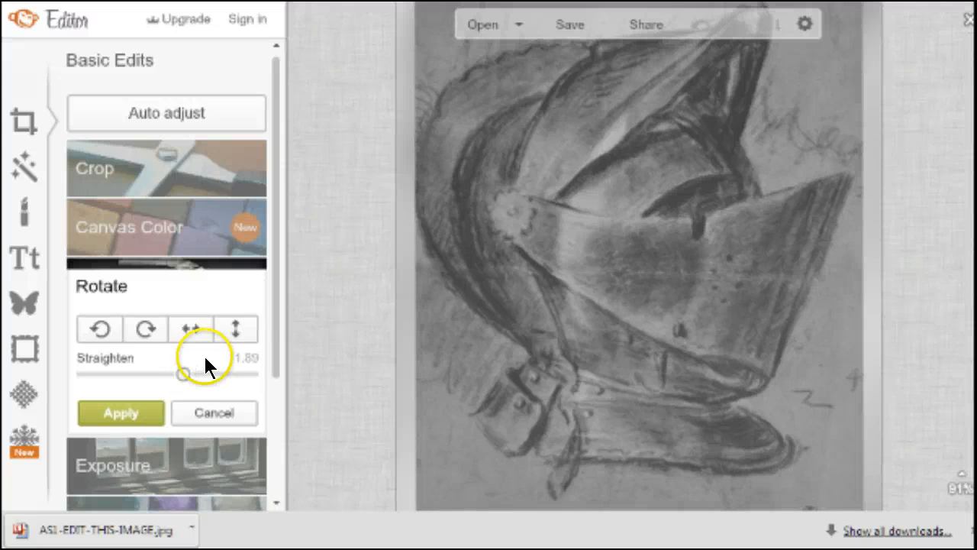
left_click(115, 402)
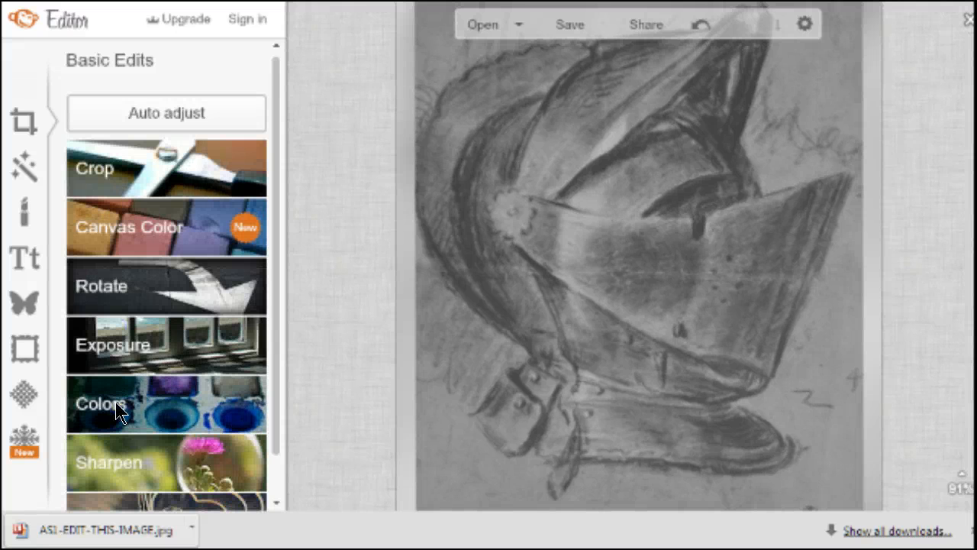
Rotate the sketch left and back right, leaving it upright, and close Rotate
left_click(131, 286)
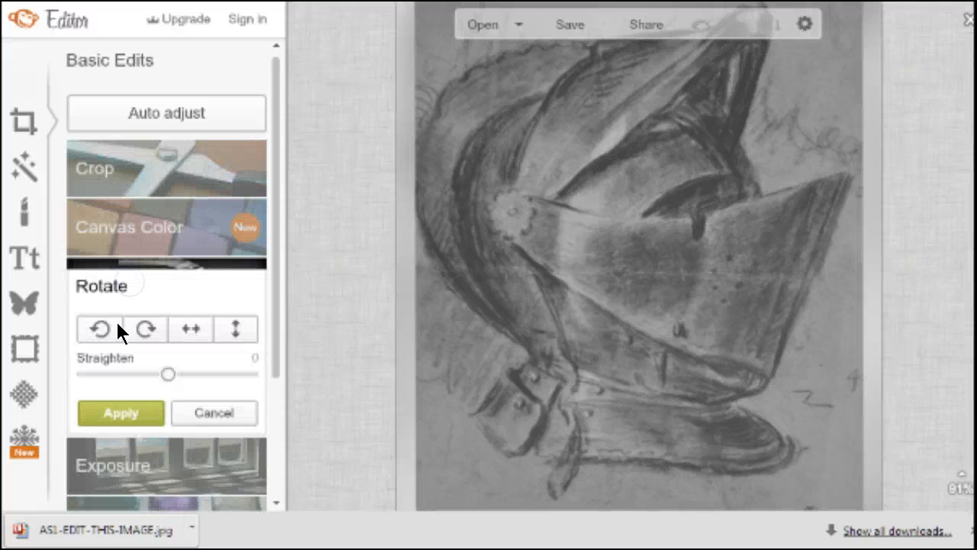
left_click(91, 327)
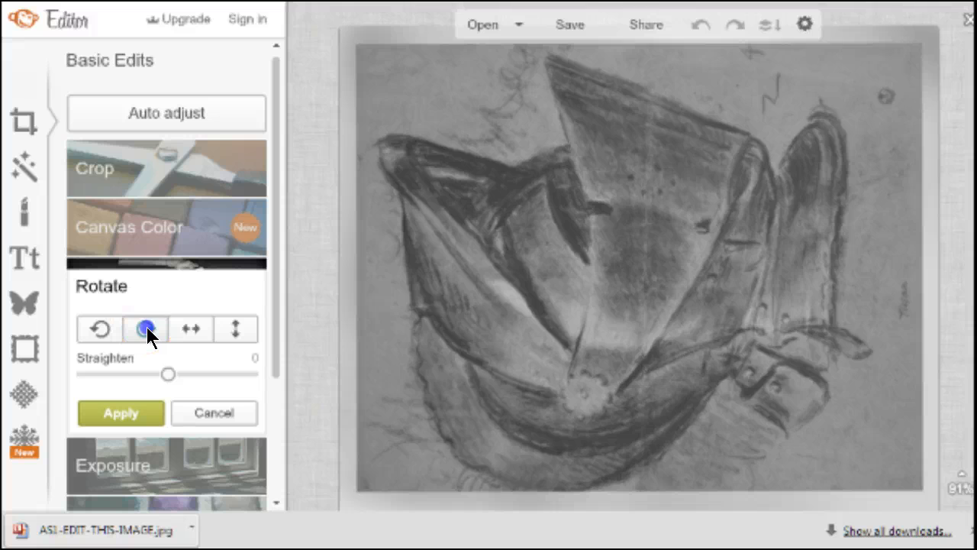
left_click(147, 327)
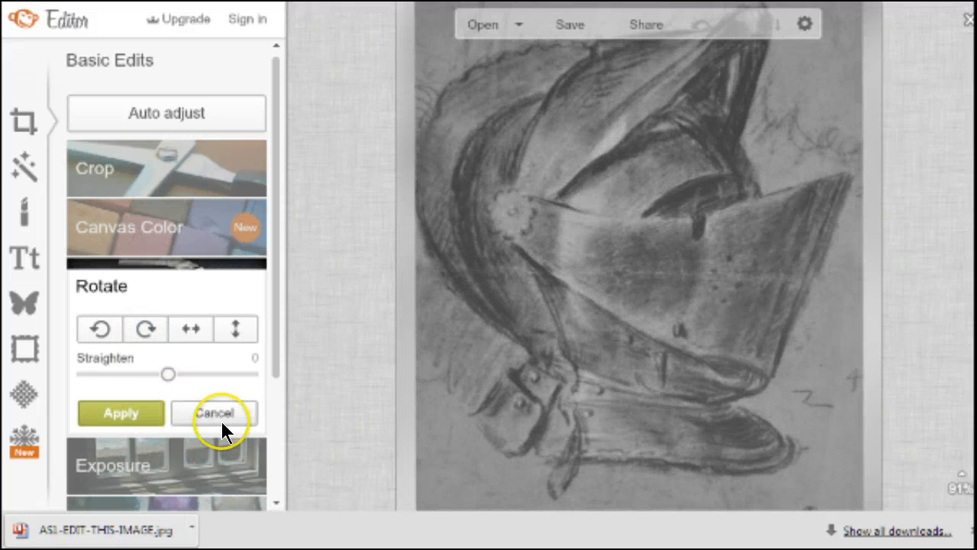
left_click(108, 405)
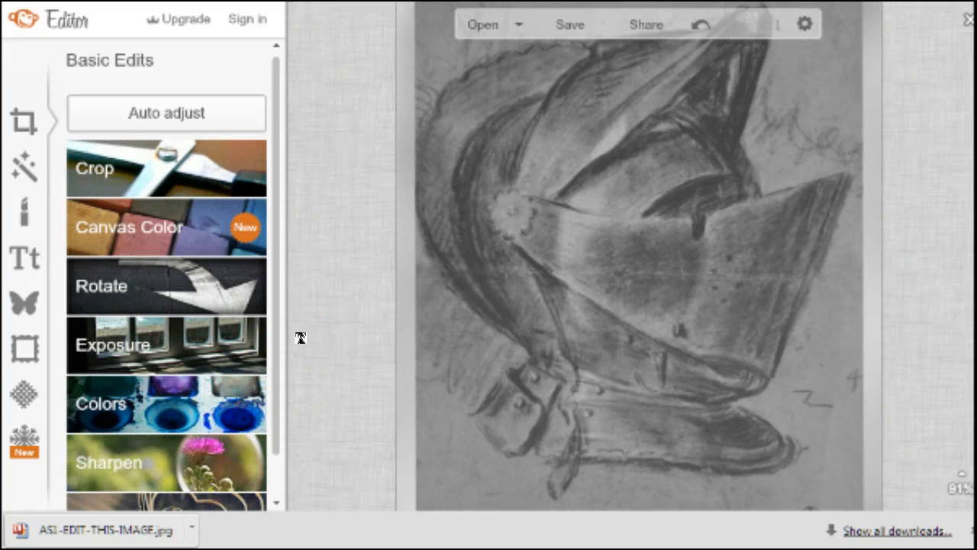
Apply an Exposure adjustment with Highlights at 53 and Shadows at 28
left_click(129, 347)
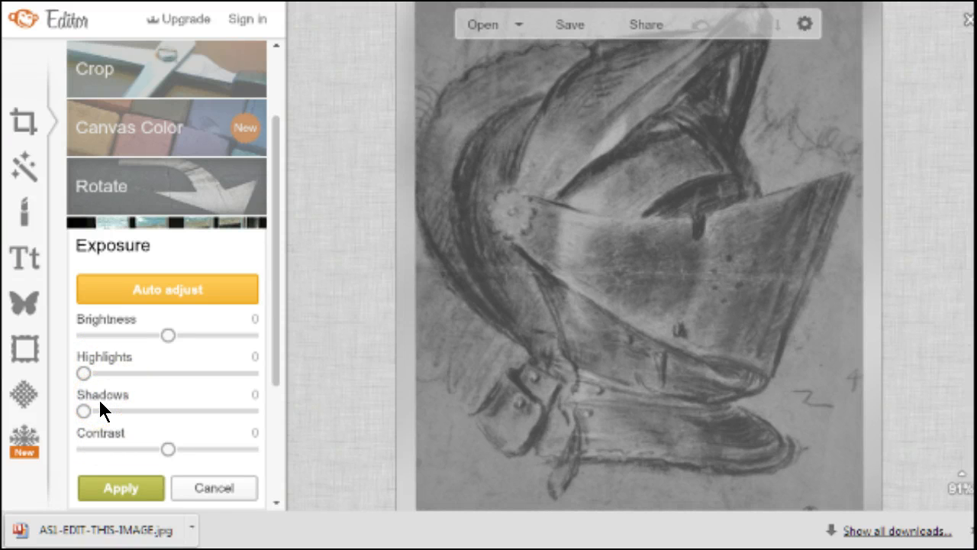
left_click(81, 372)
left_click_drag(81, 372, 173, 388)
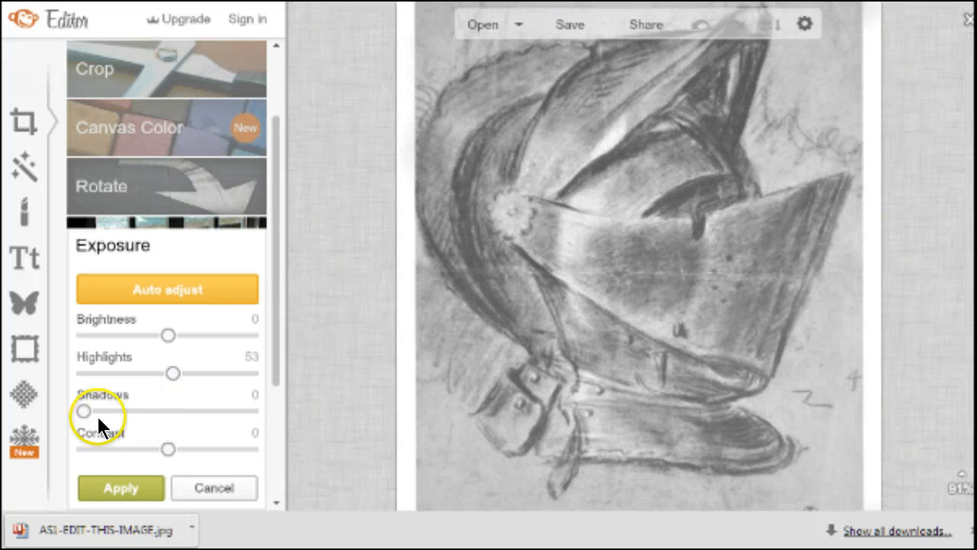
left_click_drag(82, 407, 126, 415)
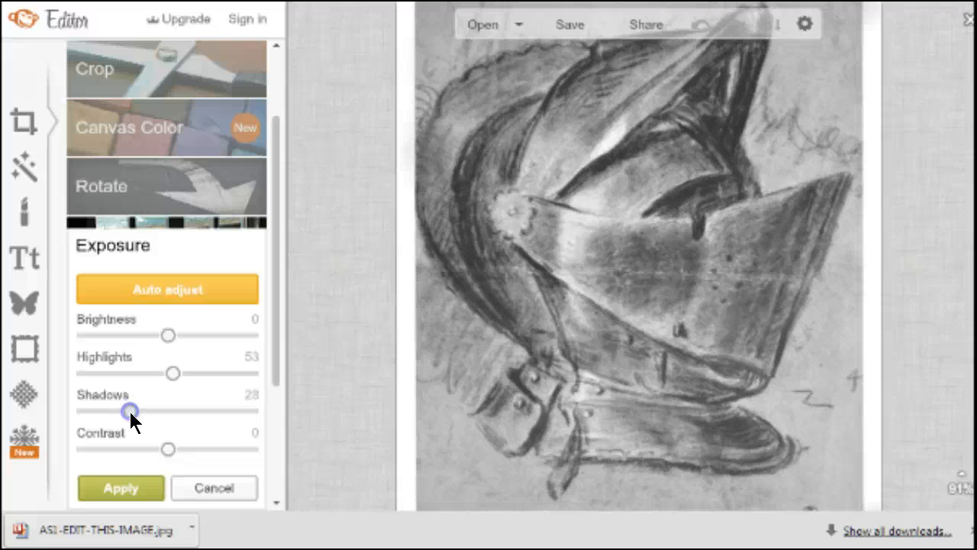
left_click(115, 487)
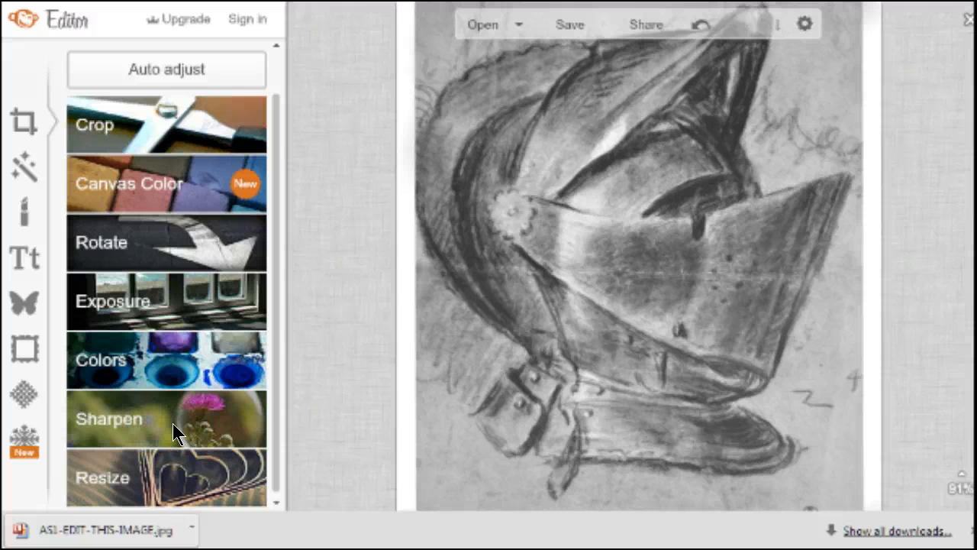
Apply a Colors adjustment with Saturation at -100, turning the helmet sketch grayscale
left_click(106, 356)
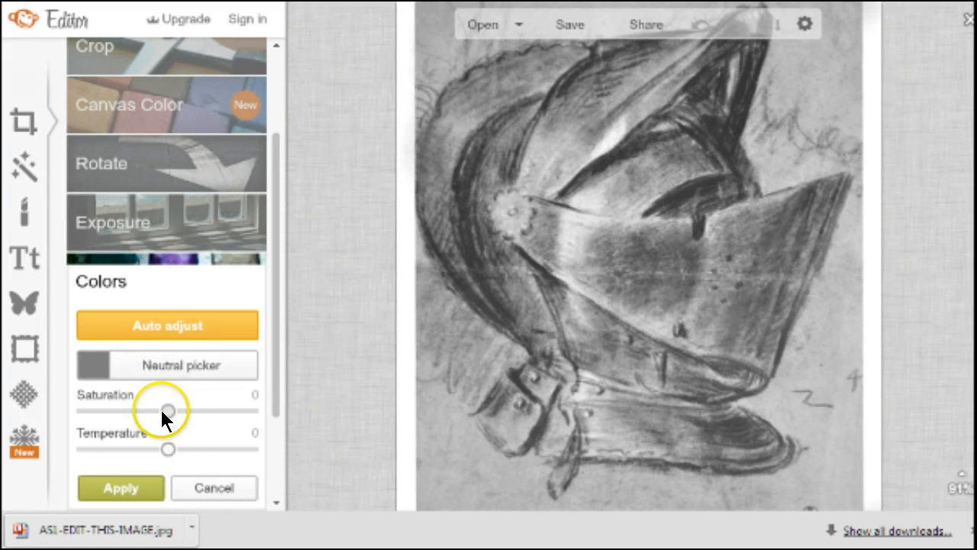
mouse_move(168, 410)
left_mouse_down()
mouse_move(291, 422)
mouse_move(49, 425)
left_mouse_up()
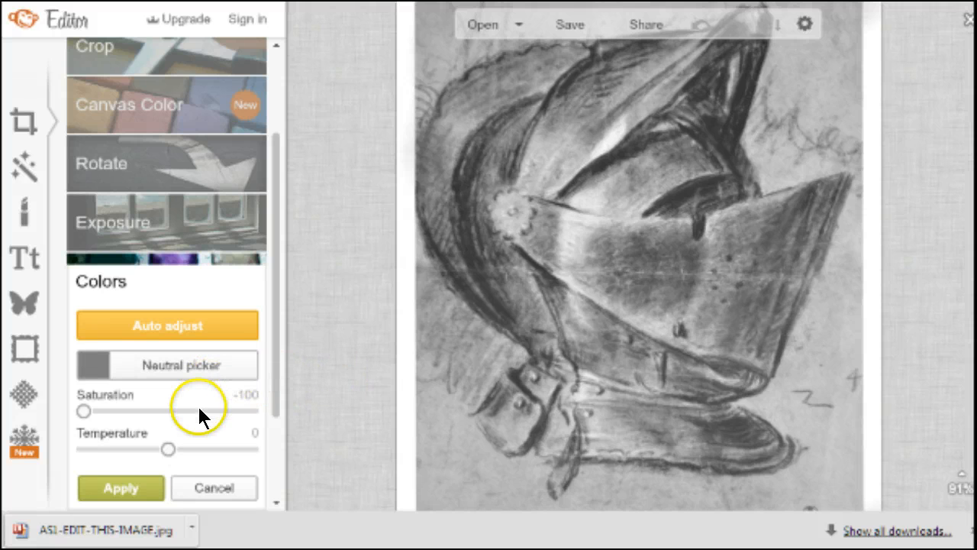
left_click(116, 485)
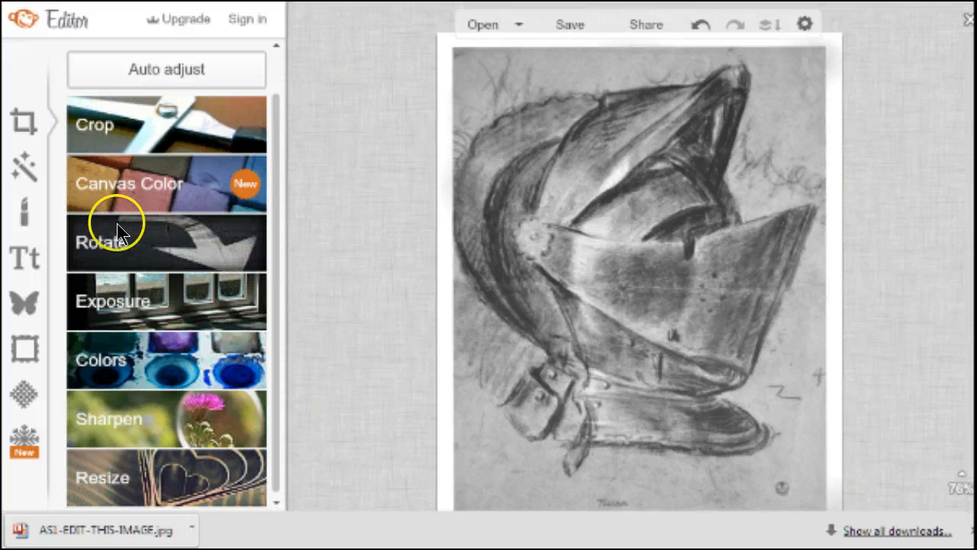
Drag the crop corners to about 554 × 680 around the helmet sketch and apply the crop
left_click(94, 125)
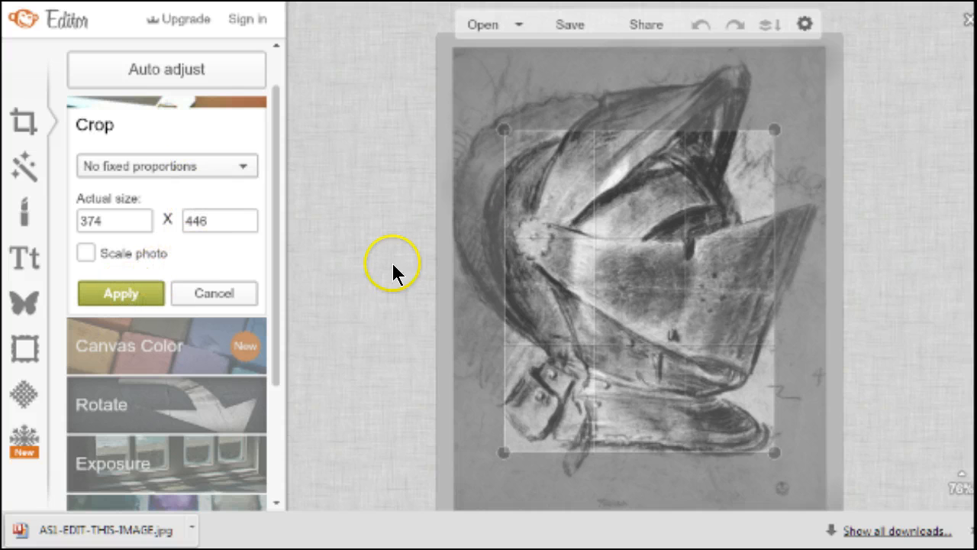
left_click_drag(508, 134, 452, 47)
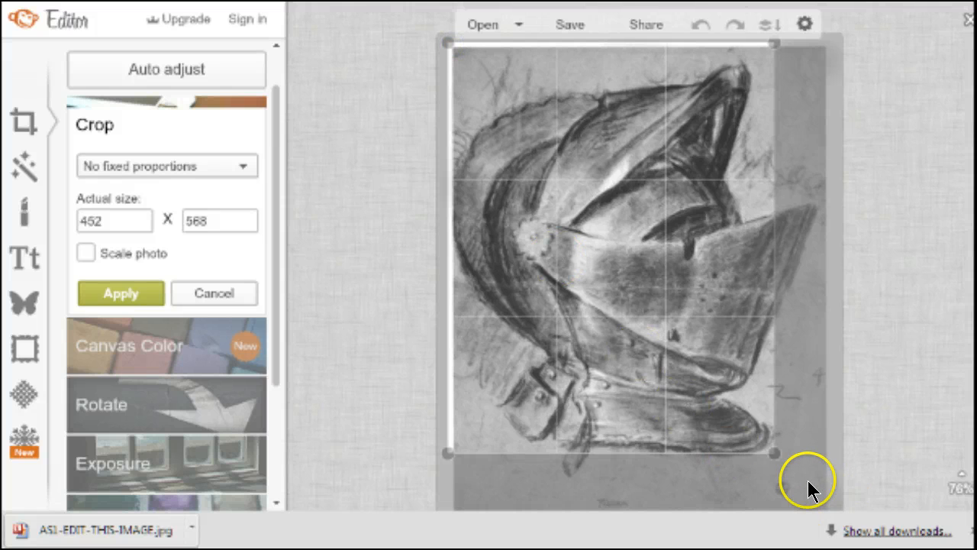
left_click_drag(774, 453, 832, 526)
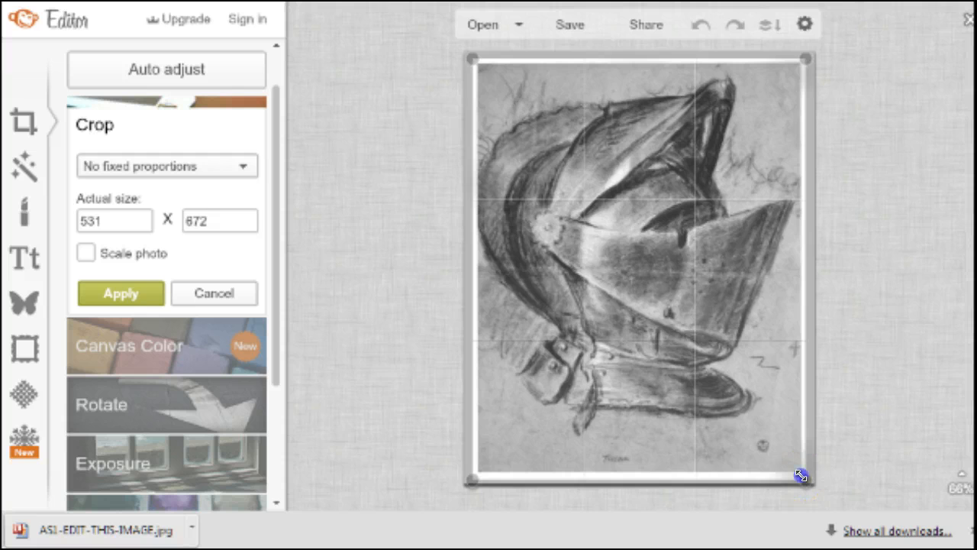
left_click_drag(800, 476, 802, 467)
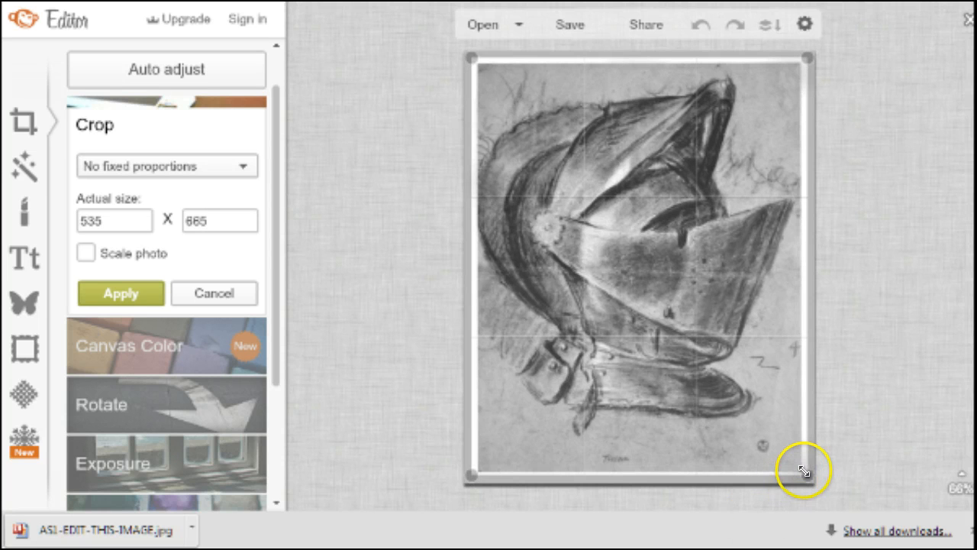
left_click_drag(804, 471, 807, 474)
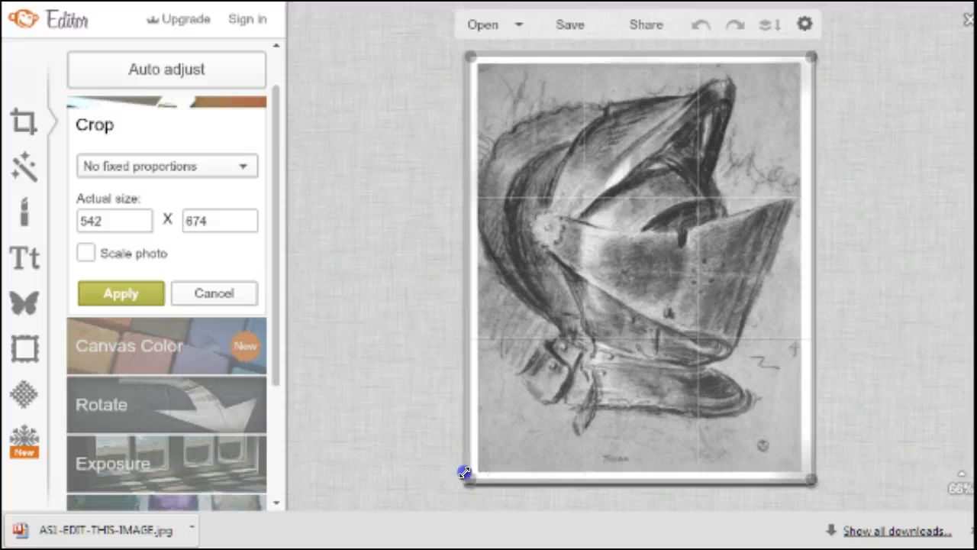
left_click_drag(464, 473, 461, 471)
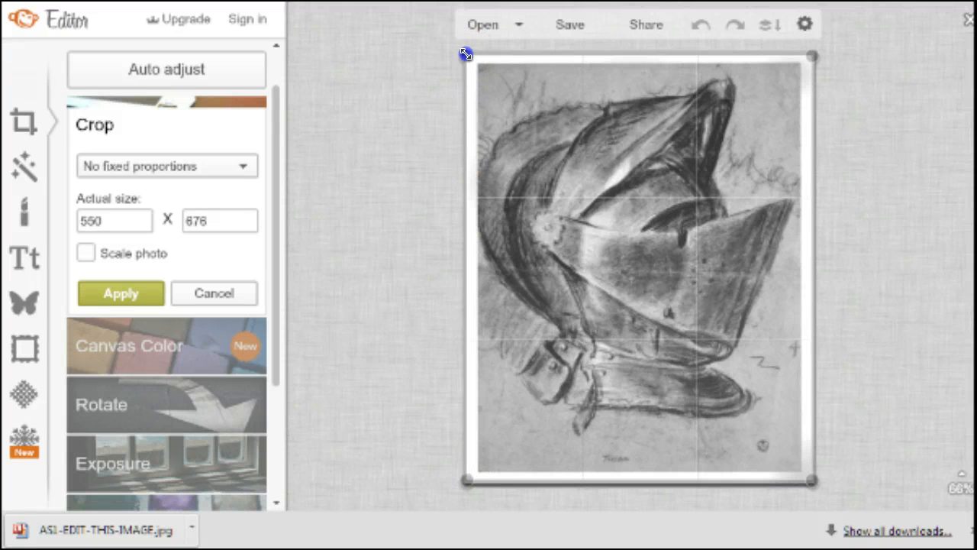
left_click_drag(466, 54, 464, 54)
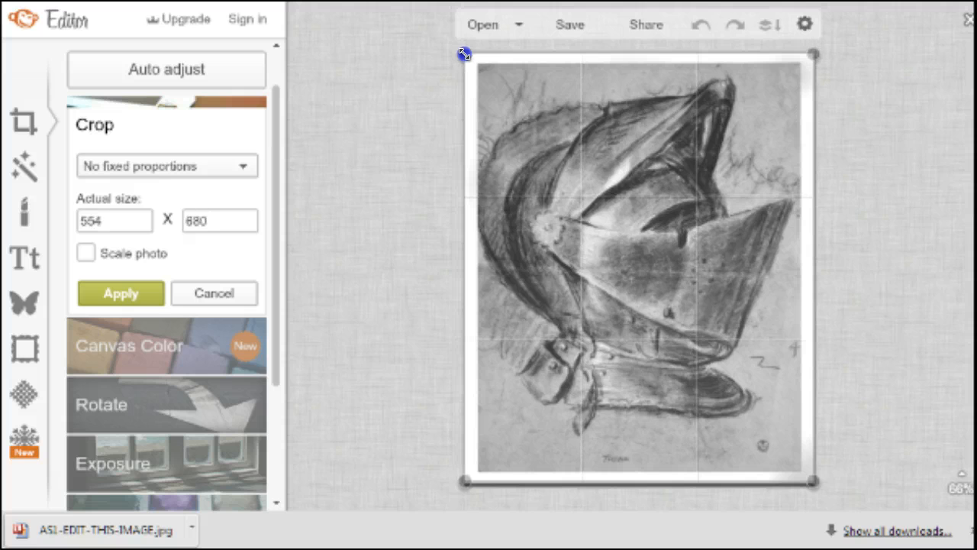
left_click(138, 291)
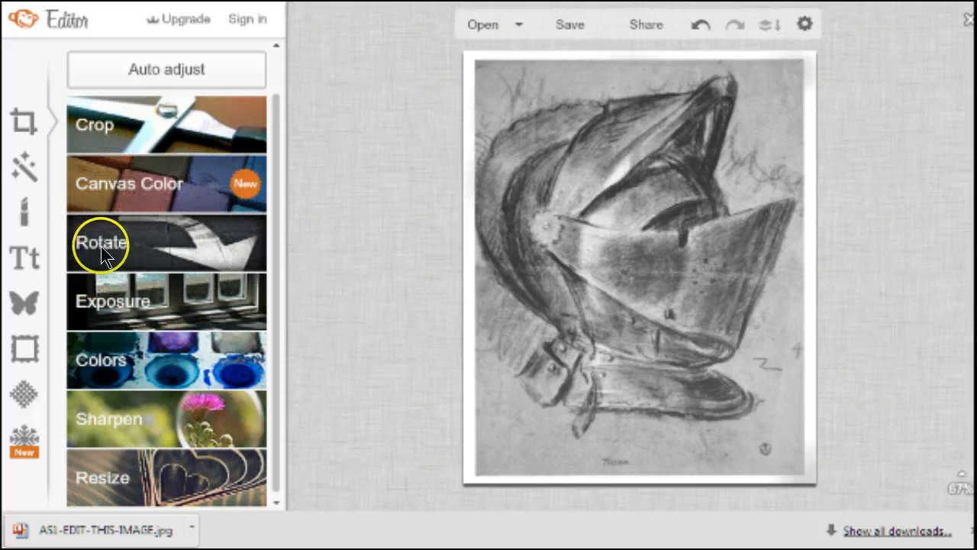
Apply a second Exposure pass with Highlights at 14 and Shadows at 12
left_click(124, 299)
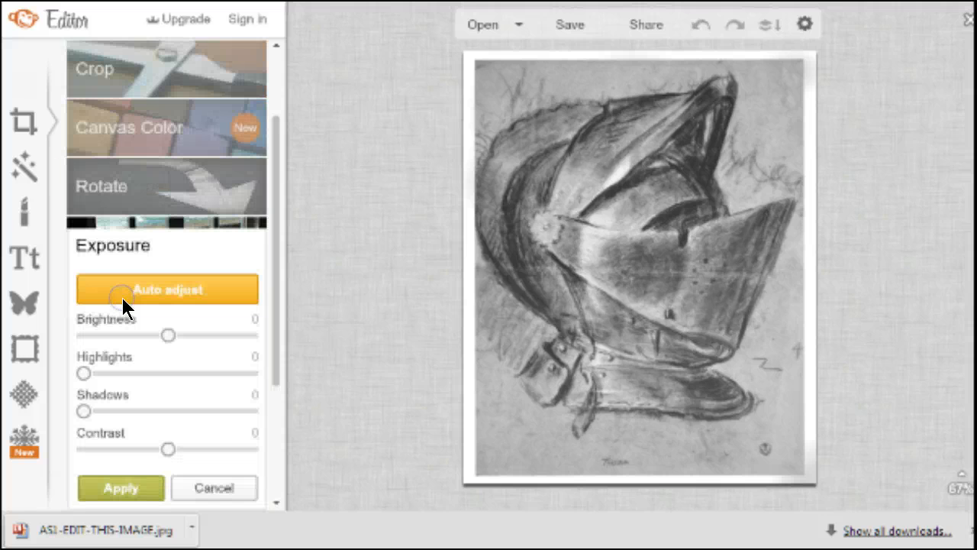
left_click(82, 372)
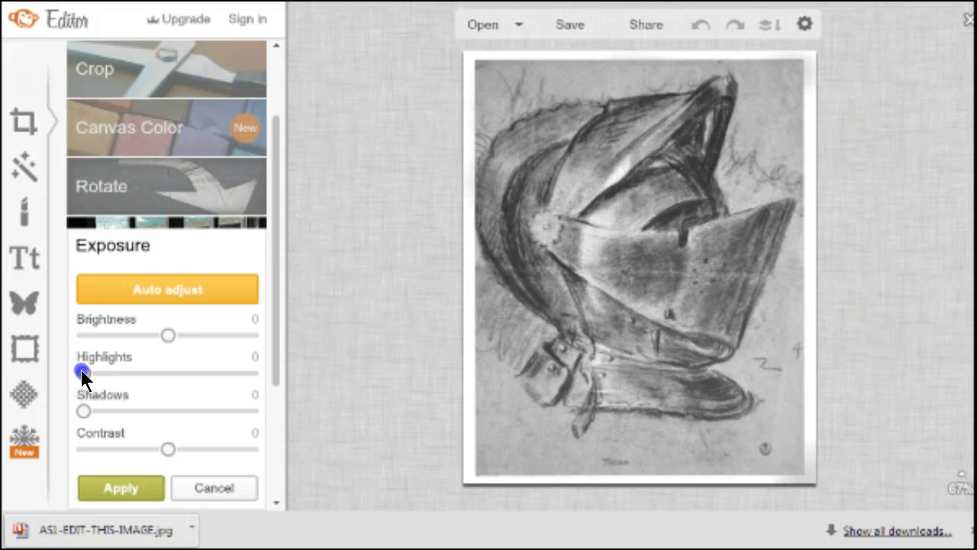
left_click_drag(82, 372, 104, 413)
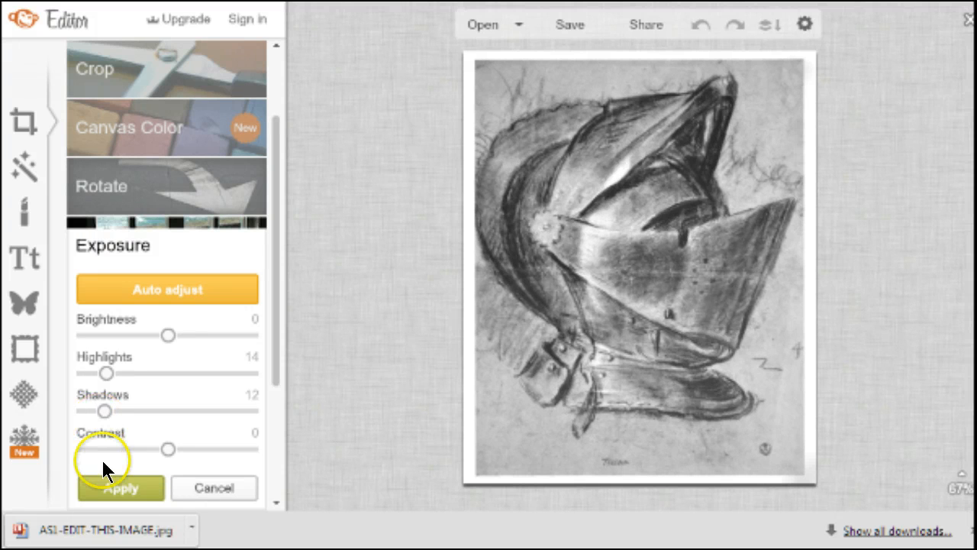
left_click(104, 484)
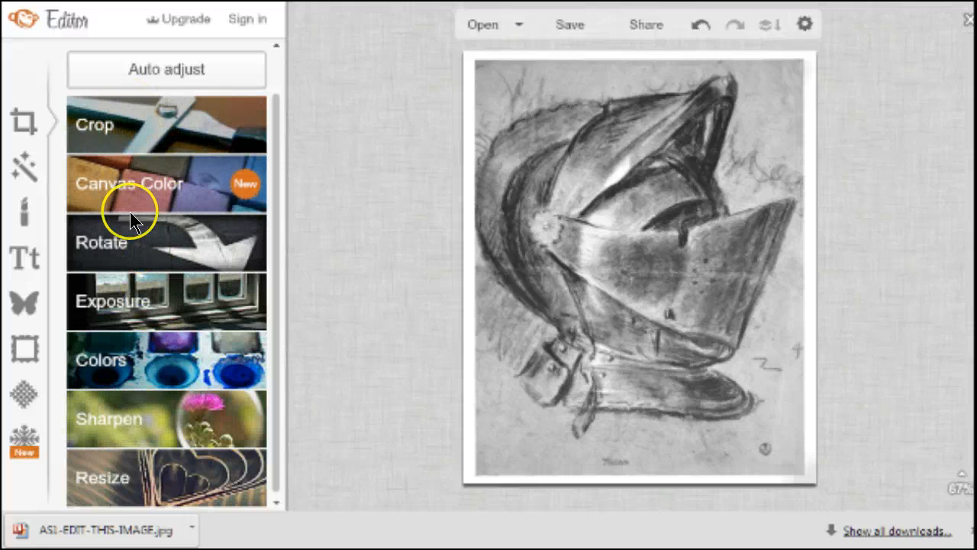
Apply another Colors pass with Saturation at -100 to the cropped drawing
left_click(133, 361)
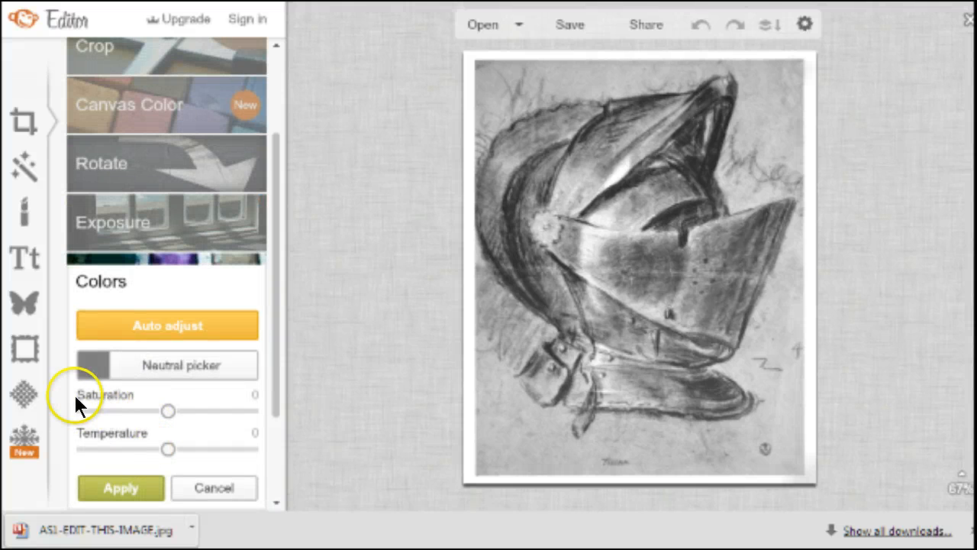
left_click_drag(166, 410, 37, 410)
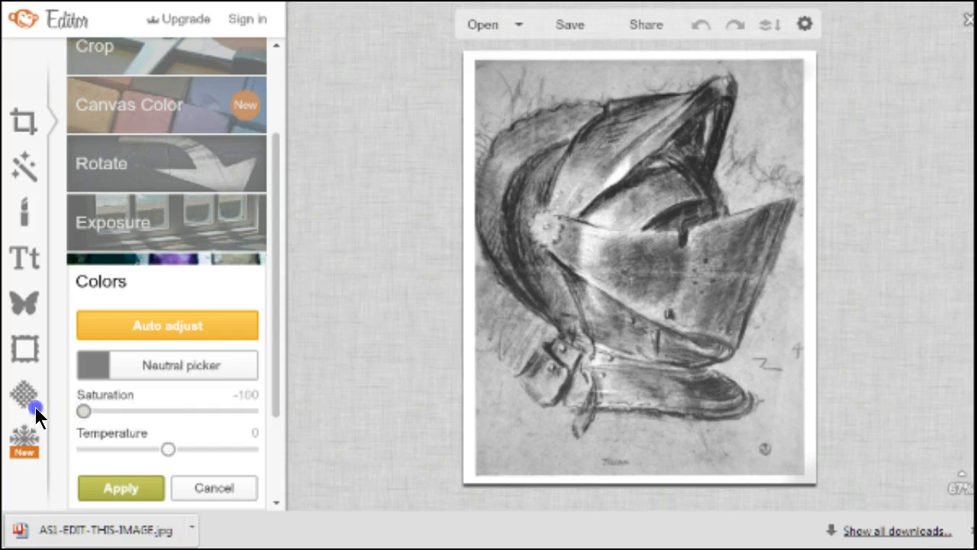
left_click(140, 482)
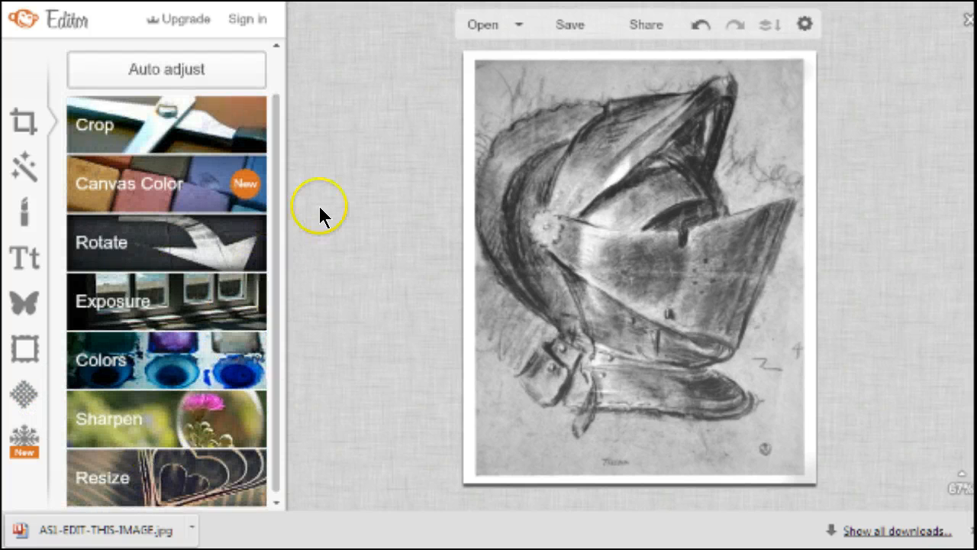
Set save options to Sean quality, keep jpg format, and select the AS1-EDIT-THIS-IMAGE file name
left_click(555, 23)
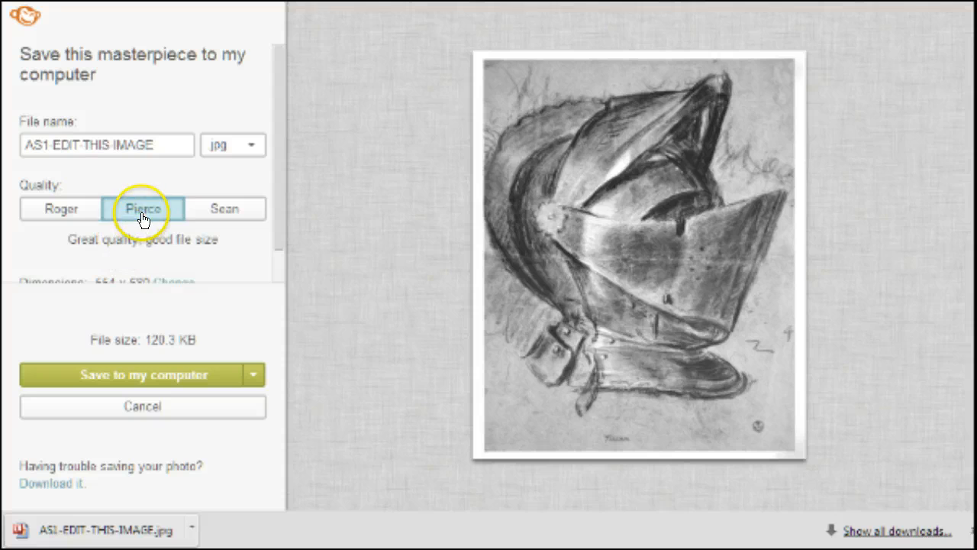
left_click(221, 212)
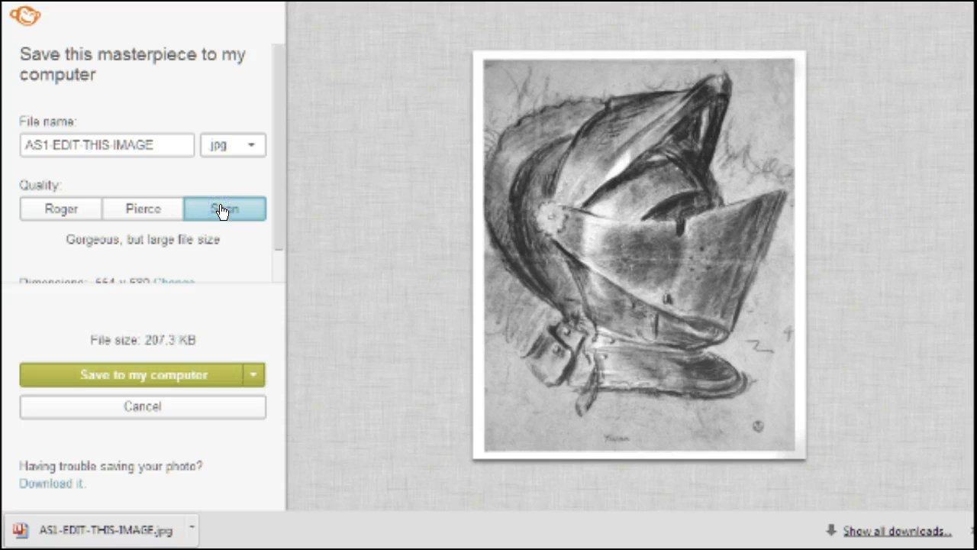
left_click(249, 144)
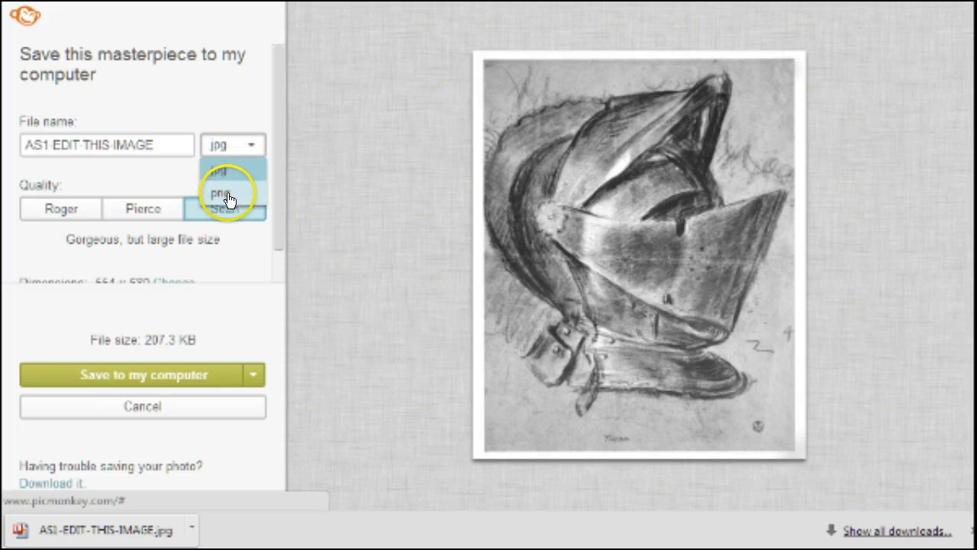
left_click(229, 197)
left_click(246, 148)
left_click(249, 147)
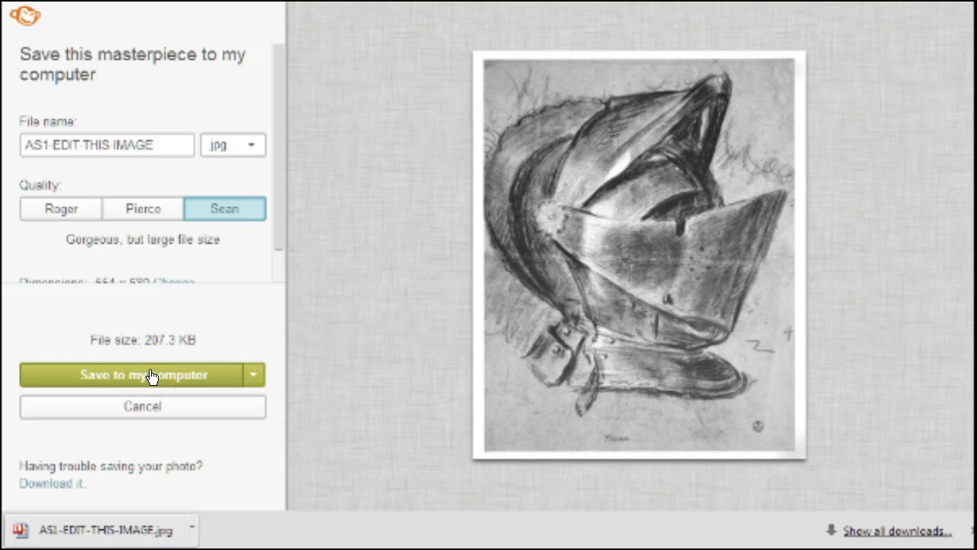
left_click(162, 144)
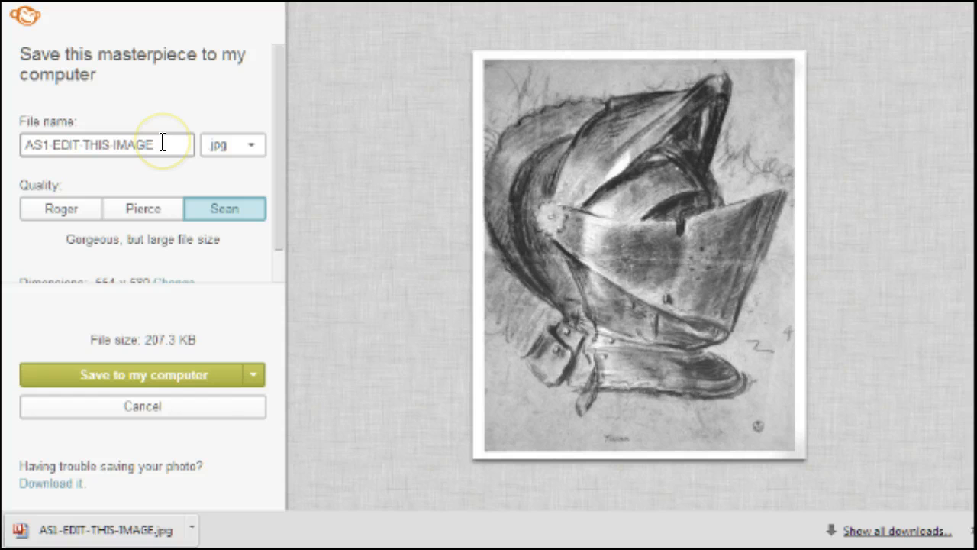
left_click_drag(162, 145, 23, 145)
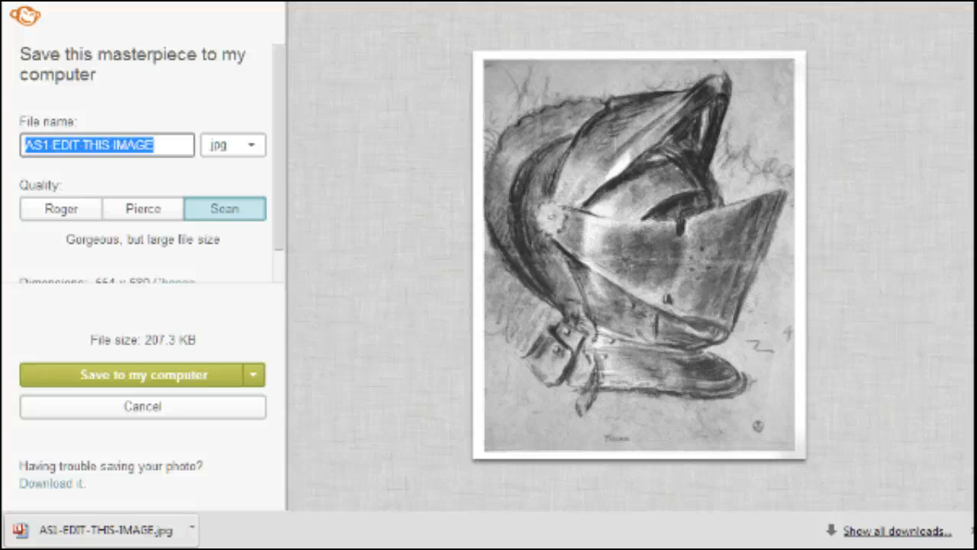
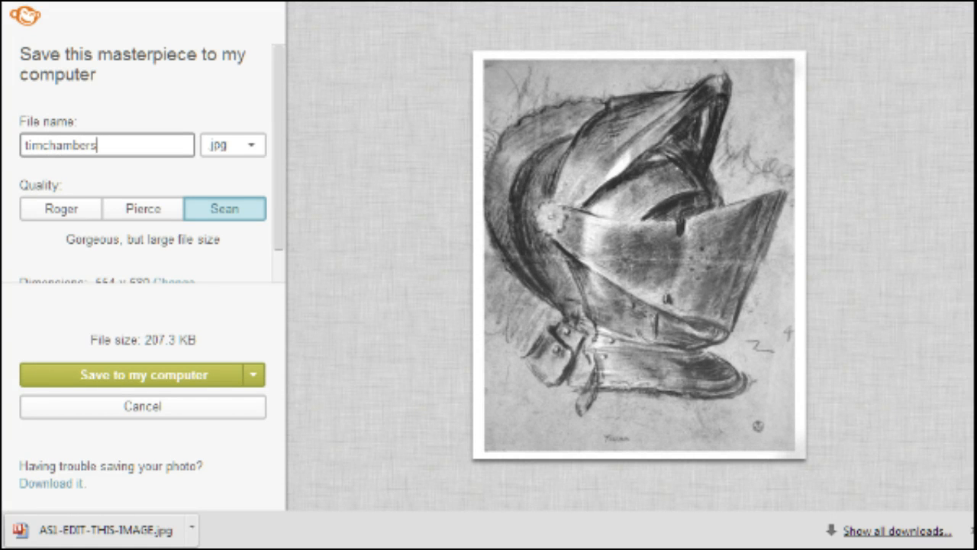
Rename the file to the student's hyphenated name plus AS1 and send it to Save to my computer
type(".")
type(" AS1")
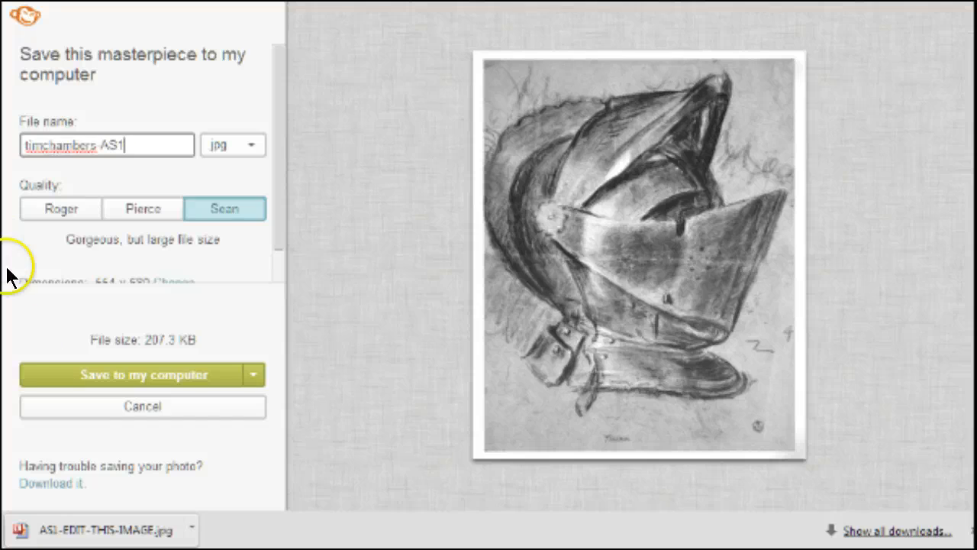
left_click(42, 139)
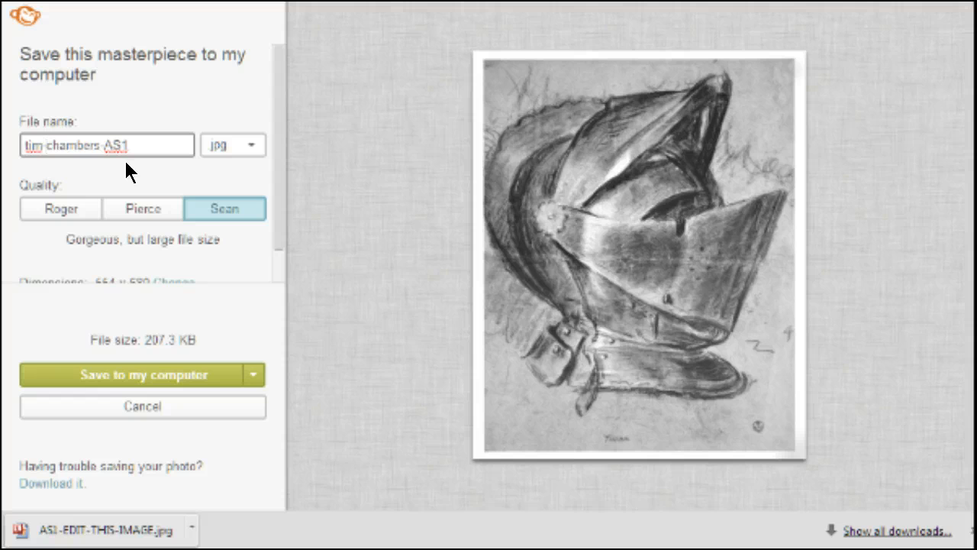
key("BackSpace")
type("-")
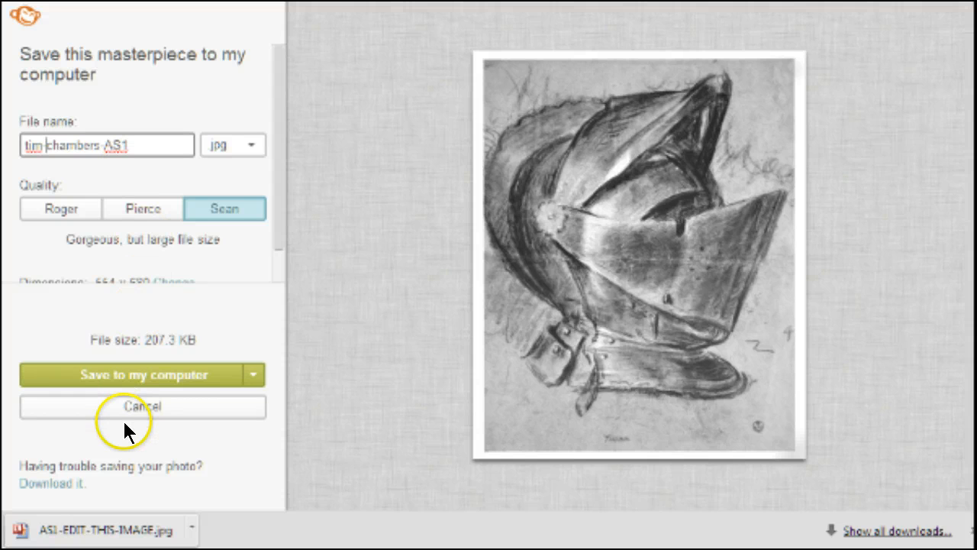
left_click(127, 388)
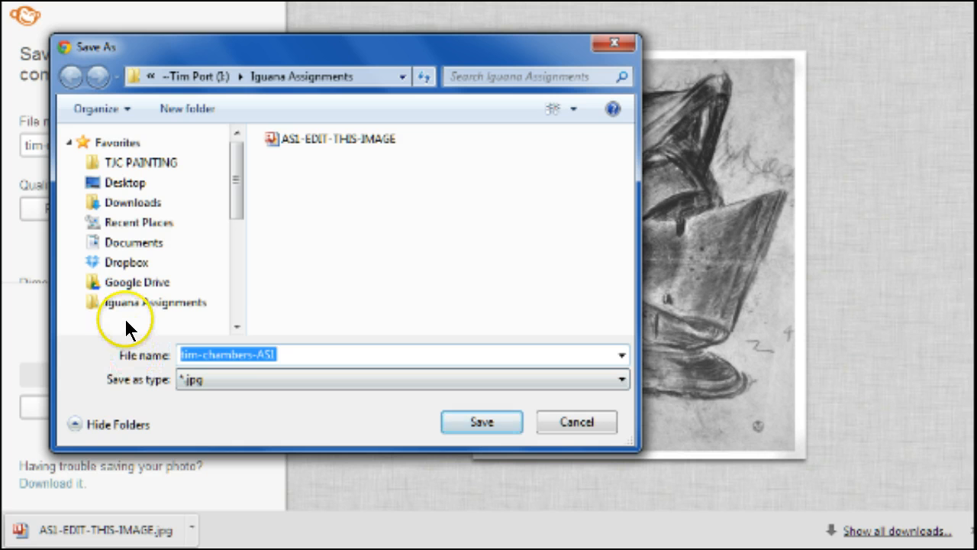
Save the renamed JPG into the Iguana Assignments folder
left_click(490, 424)
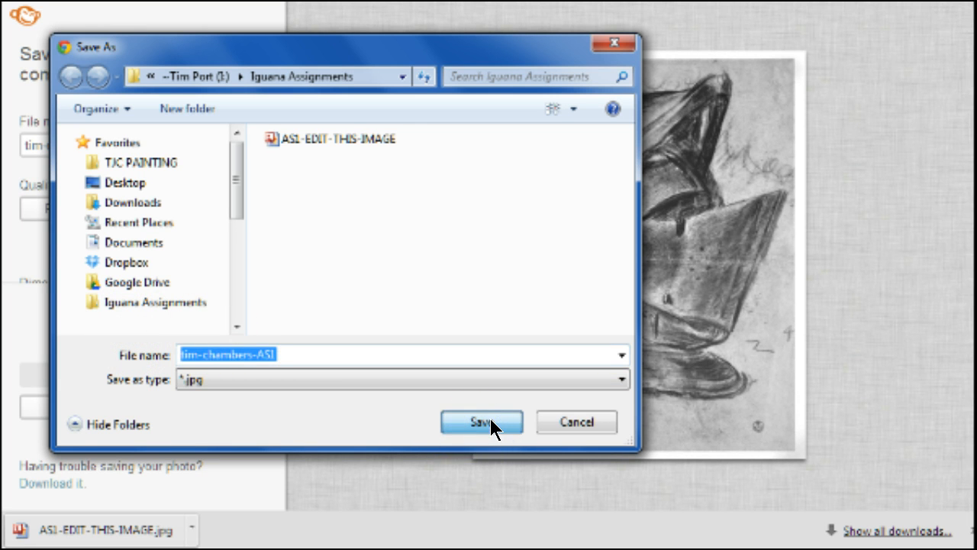